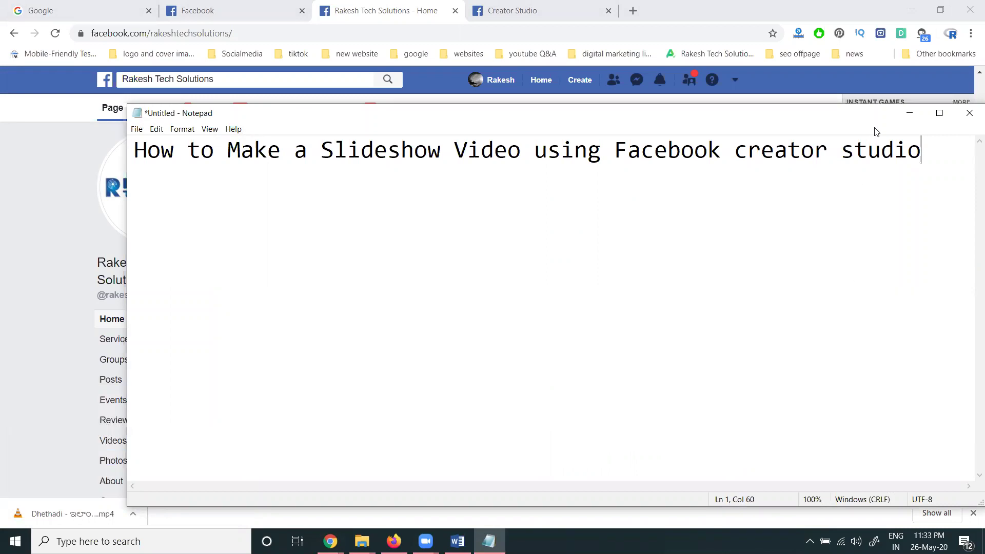
left_click(910, 115)
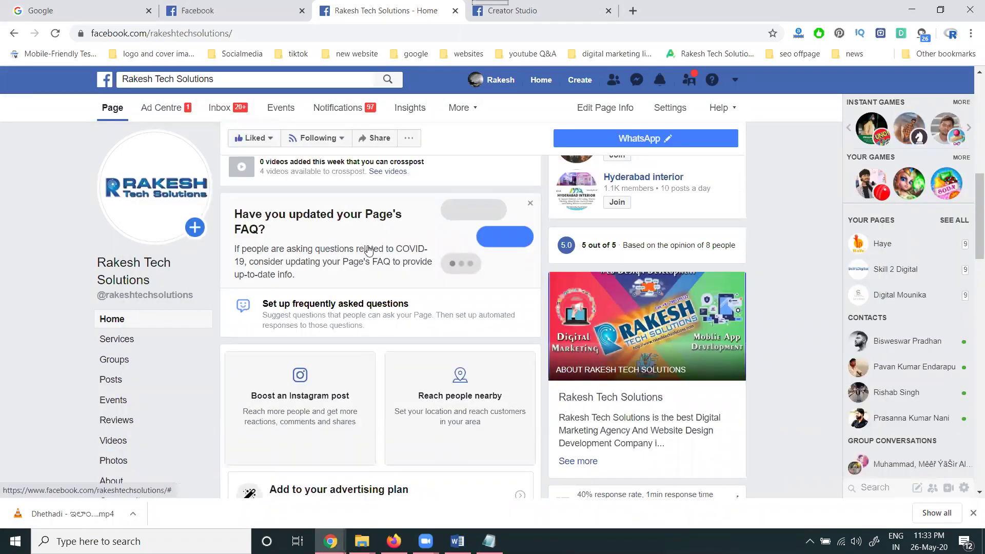
scroll(701, 253, "up", 4)
left_click(405, 242)
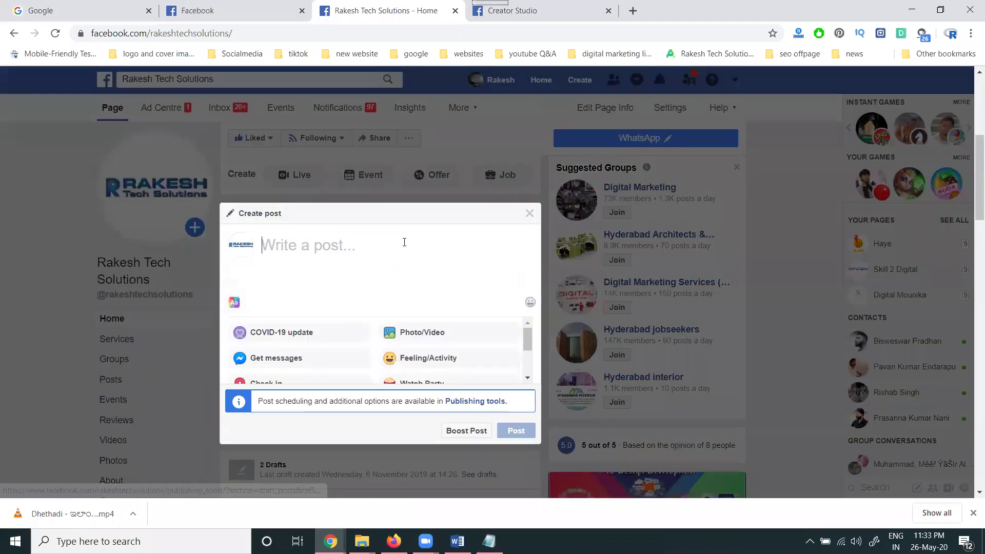
left_click(414, 333)
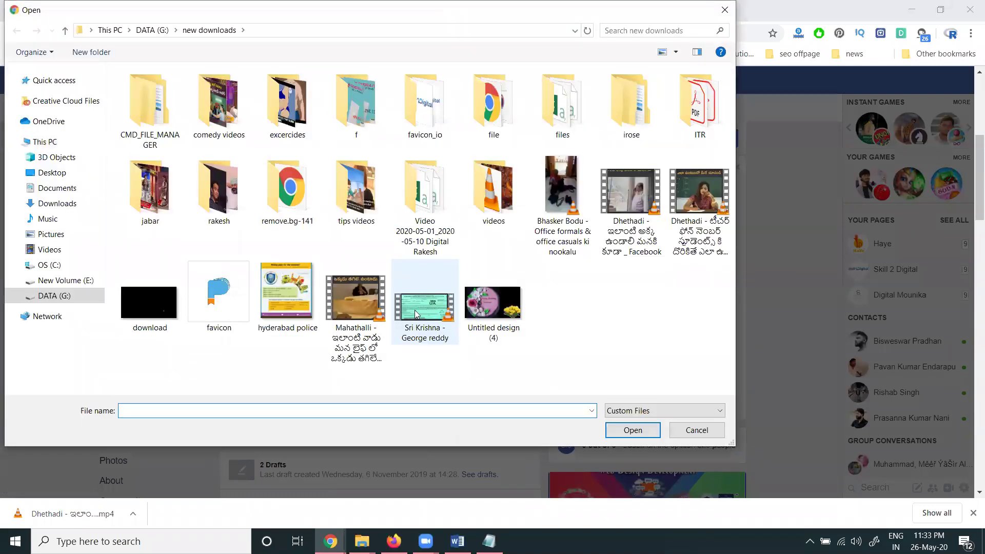
left_click(685, 432)
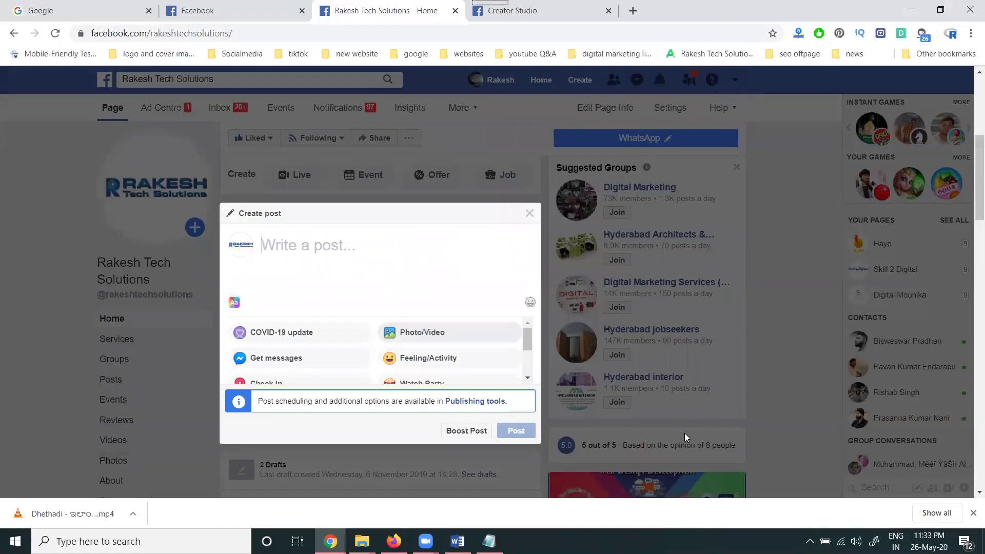
Step: Switch to Creator Studio and start a new post for the Rakesh Tech Solutions page
left_click(543, 10)
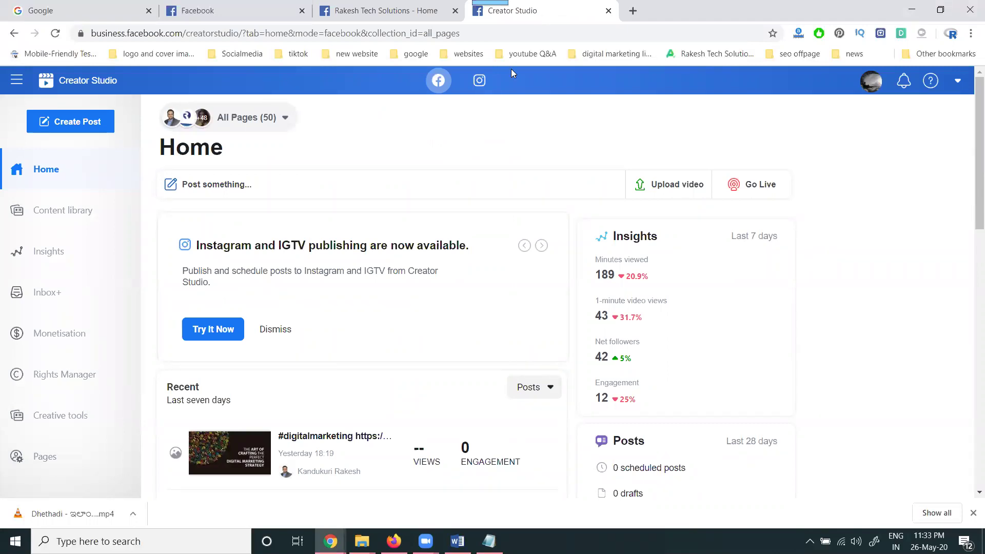
left_click(82, 131)
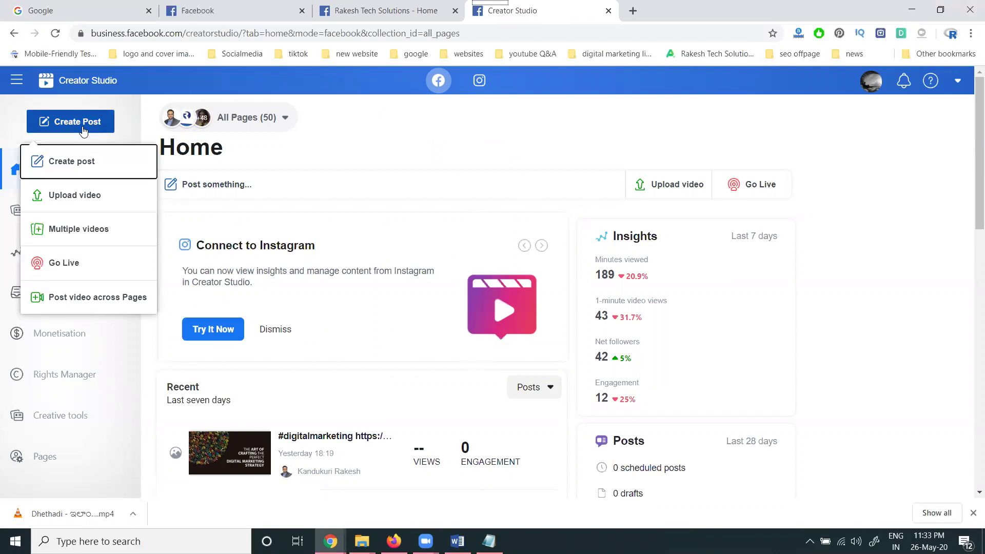
left_click(80, 171)
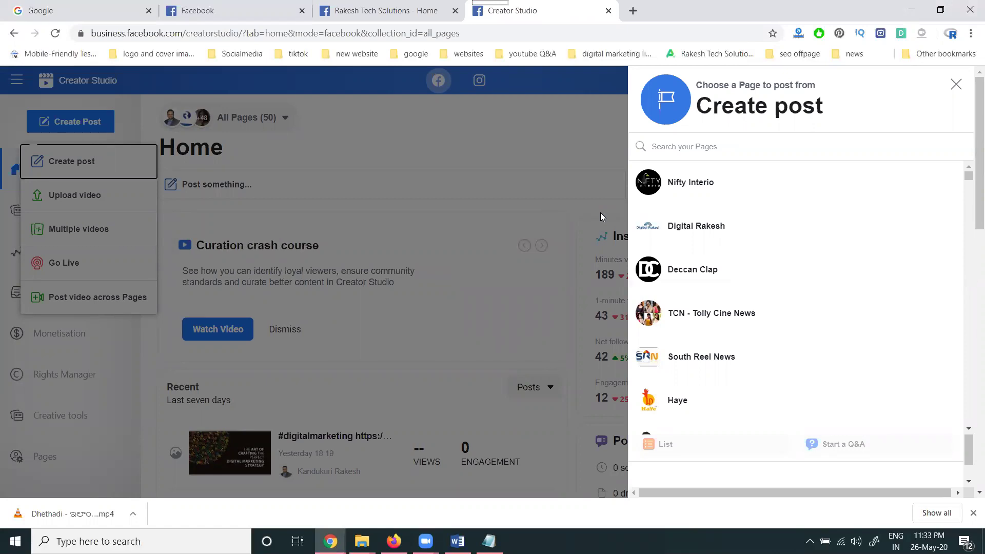
scroll(744, 235, "down", 4)
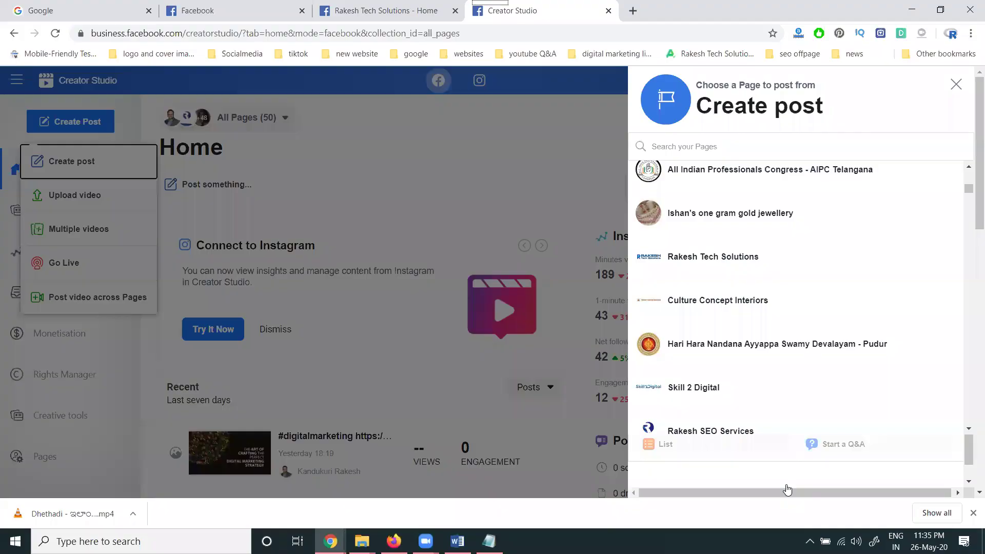
left_click(698, 264)
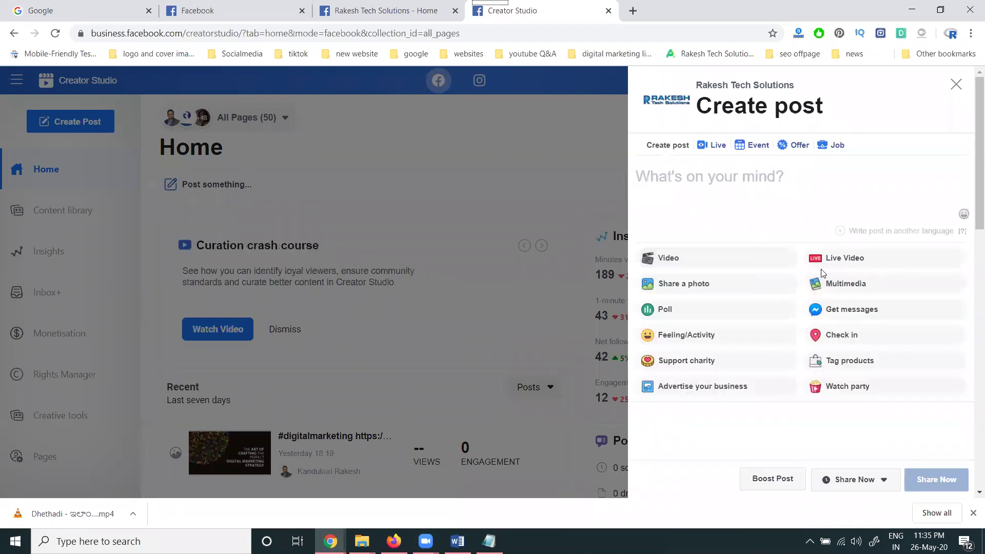
Step: Choose to create a slideshow from the post's multimedia options and start uploading photos to it
left_click(845, 284)
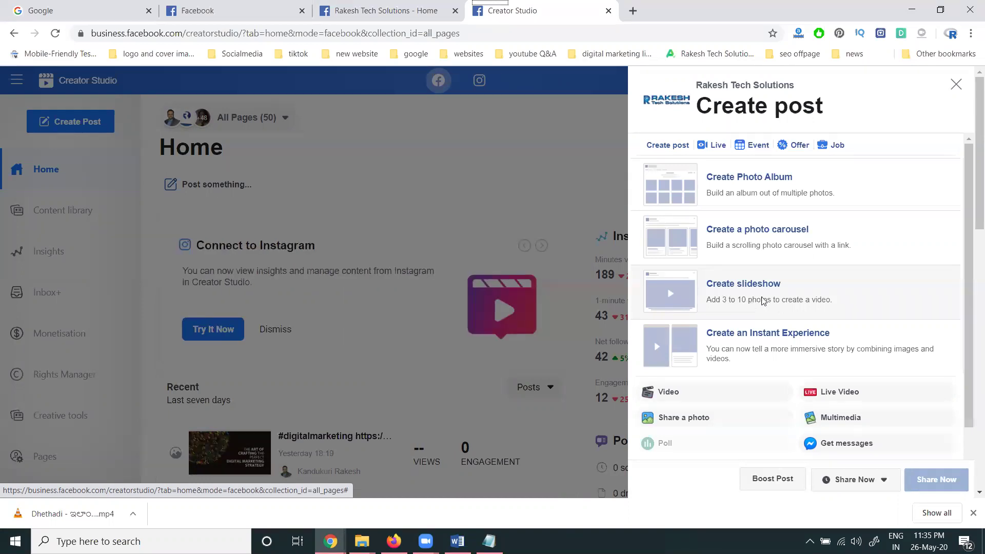
left_click(763, 302)
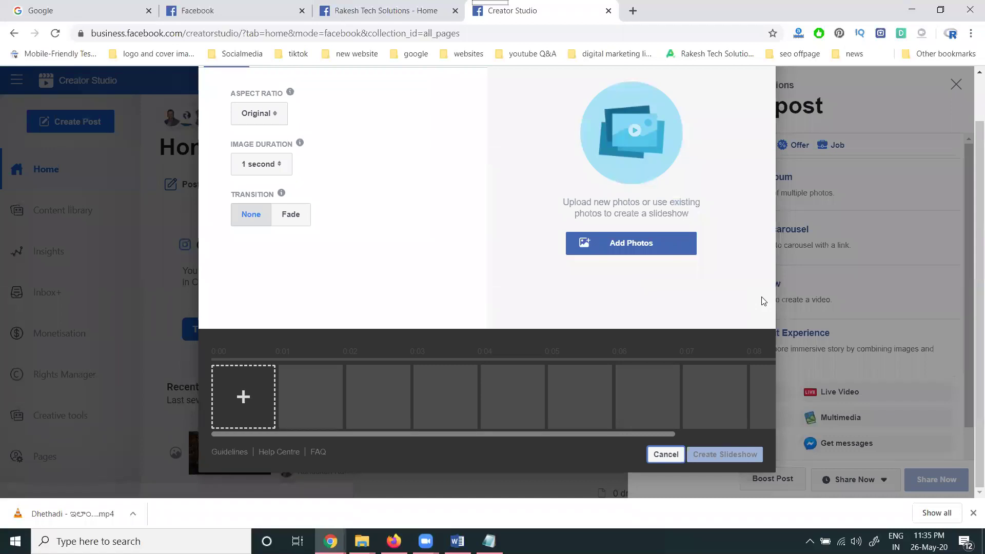
left_click(268, 399)
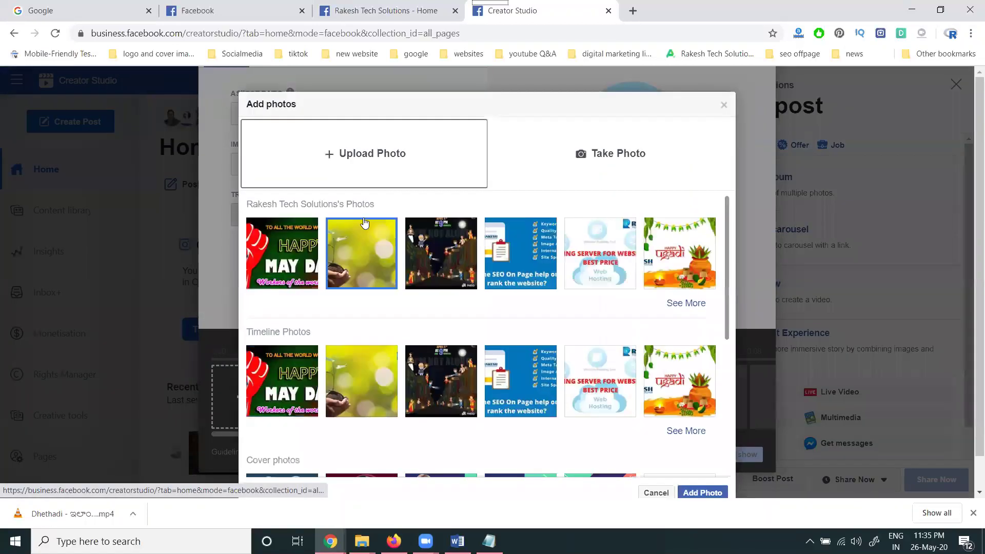
left_click(391, 143)
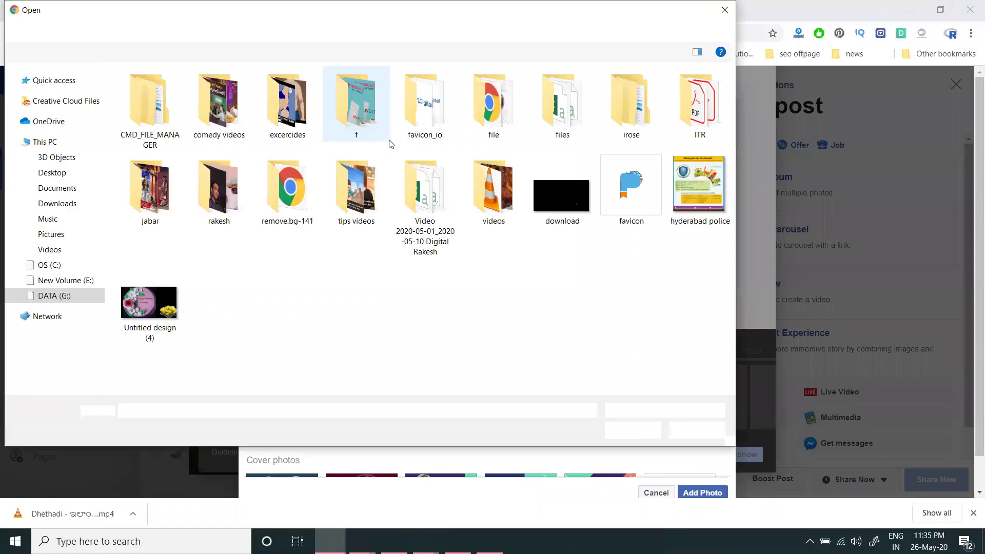
Step: Browse drive E: to Rakesh Tech Solutions, rts services 2020, webdesign and development 2020, and open the folder RTS-(Web Design and Development) - Copy
left_click(64, 268)
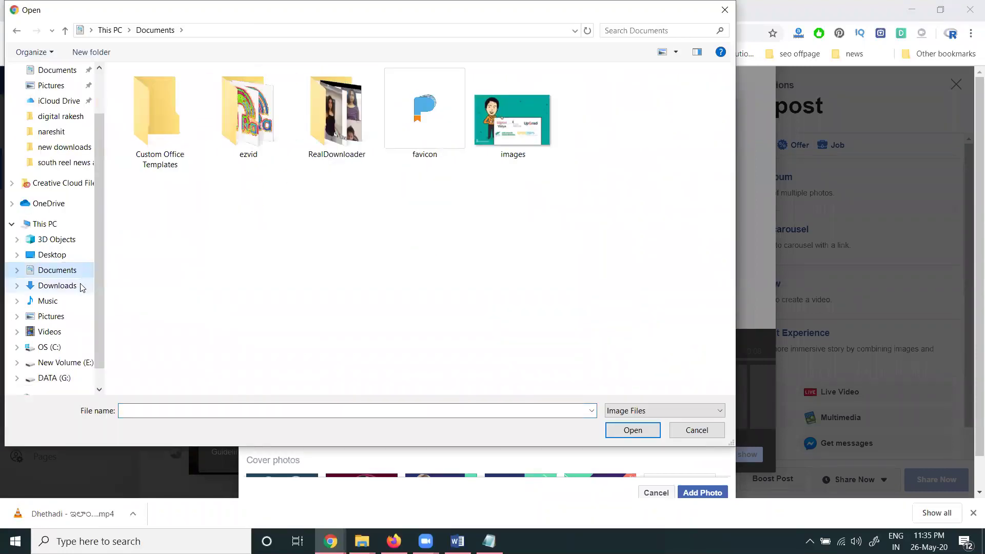
left_click(82, 331)
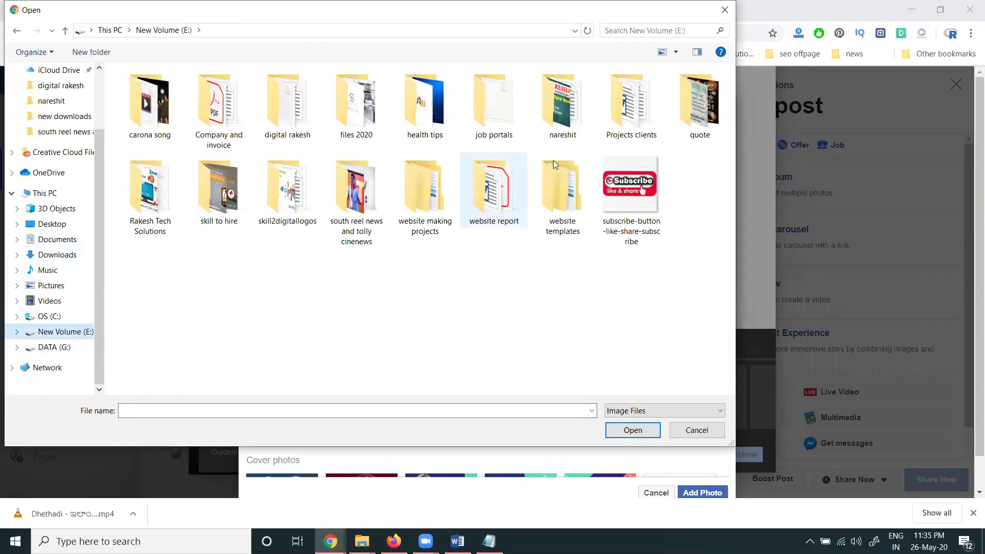
left_click(167, 202)
double_click(168, 202)
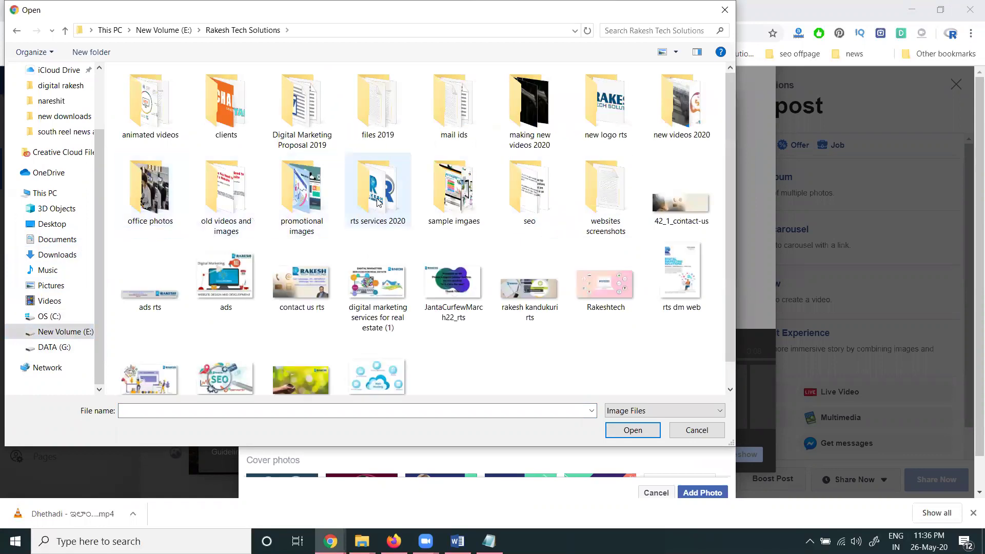
double_click(355, 192)
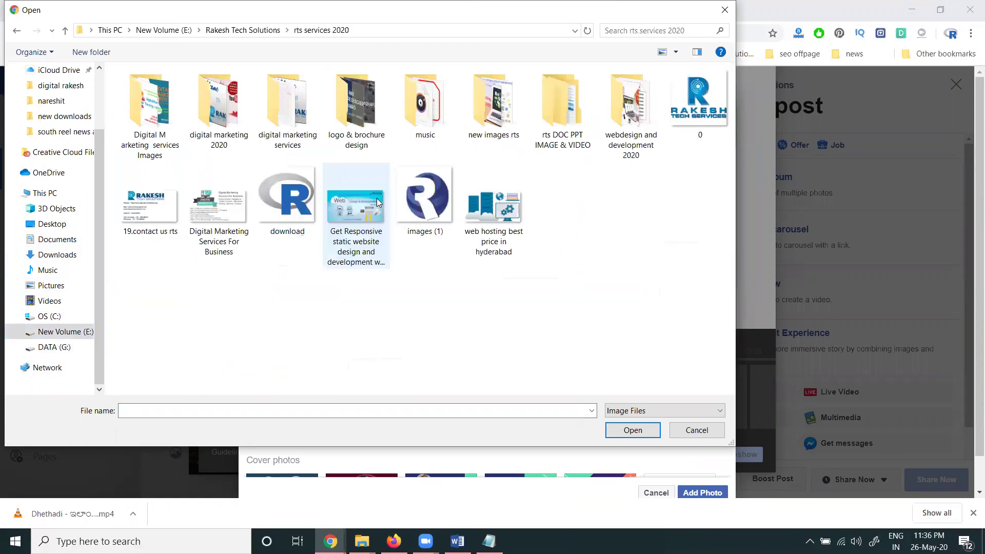
double_click(296, 133)
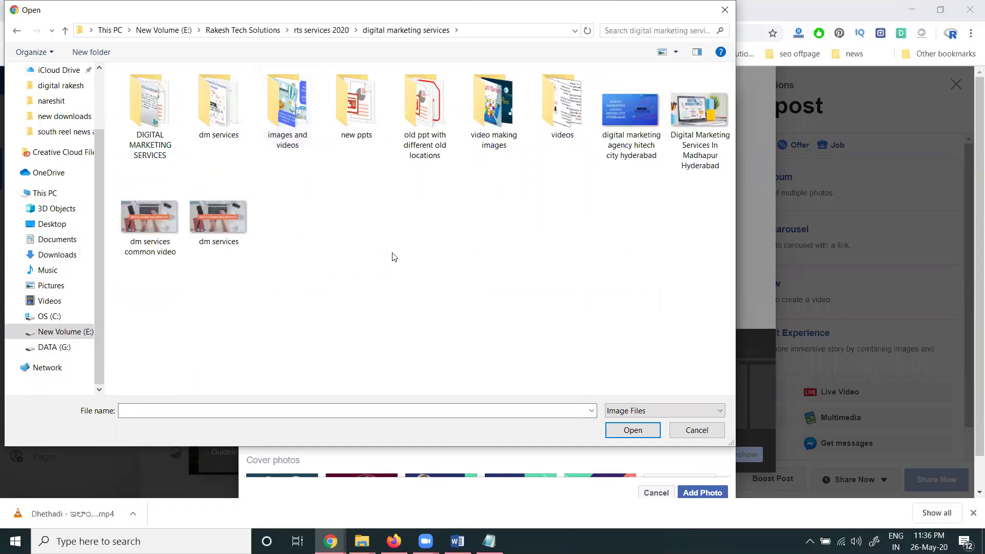
key("BackSpace")
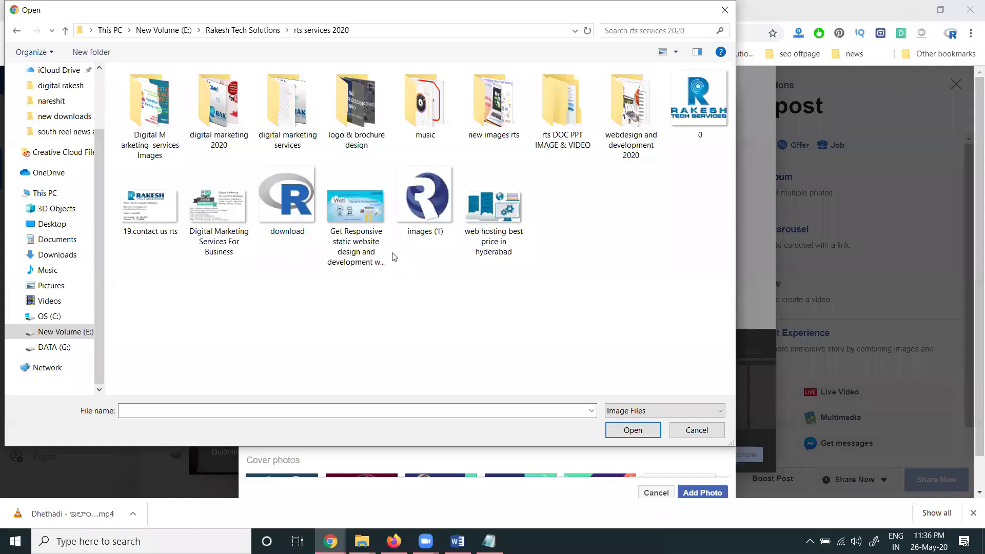
key("w")
key("Return")
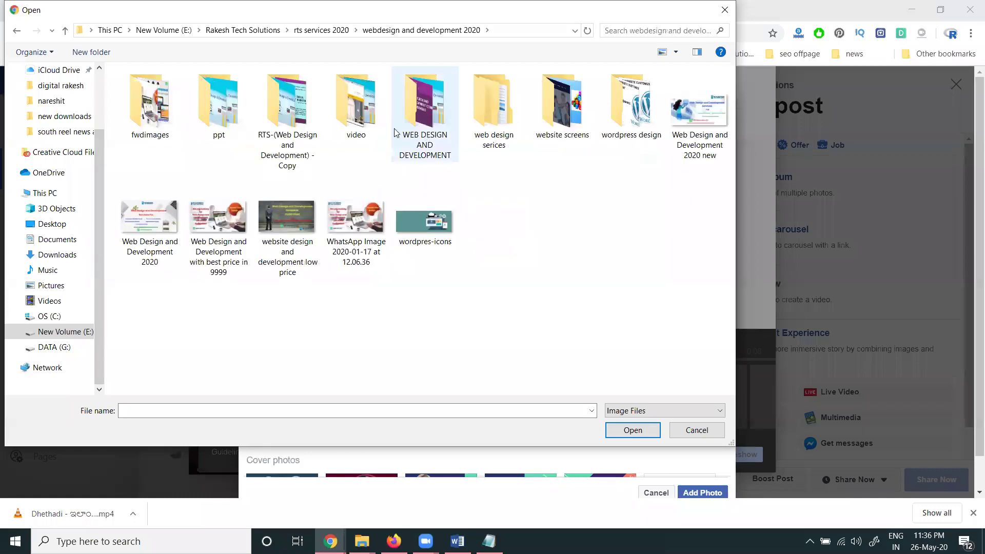
double_click(290, 123)
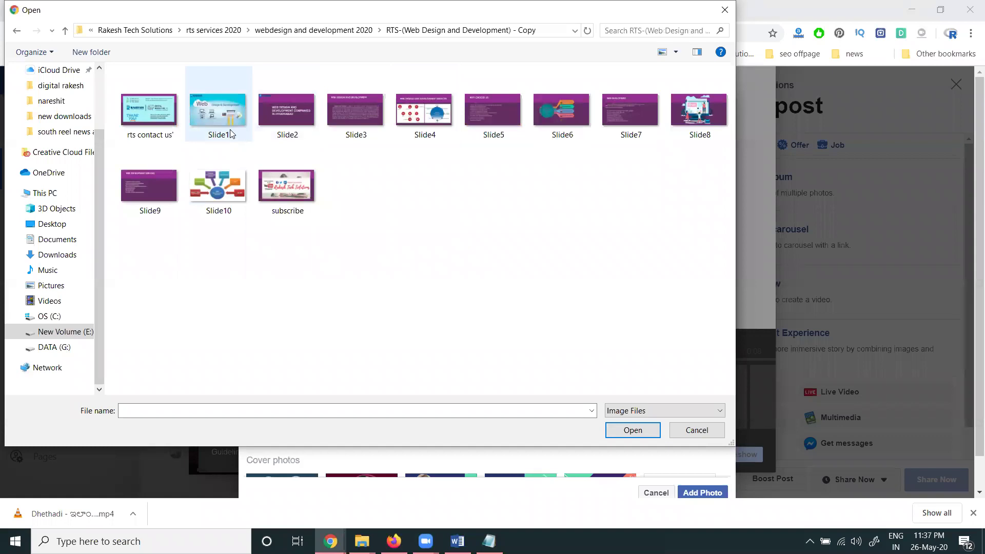
Step: Add the images Slide1 through Slide7, Slide9 and rts contact us' to the slideshow
left_click(229, 127)
left_click(282, 126, "ctrl")
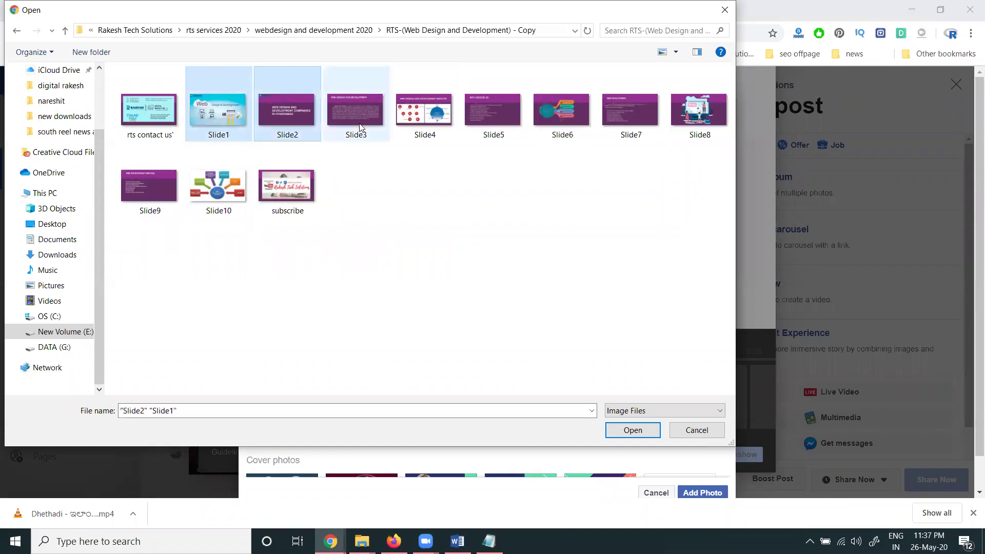
left_click(359, 126, "ctrl")
left_click(437, 123, "ctrl")
left_click(492, 124, "ctrl")
left_click(562, 122, "ctrl")
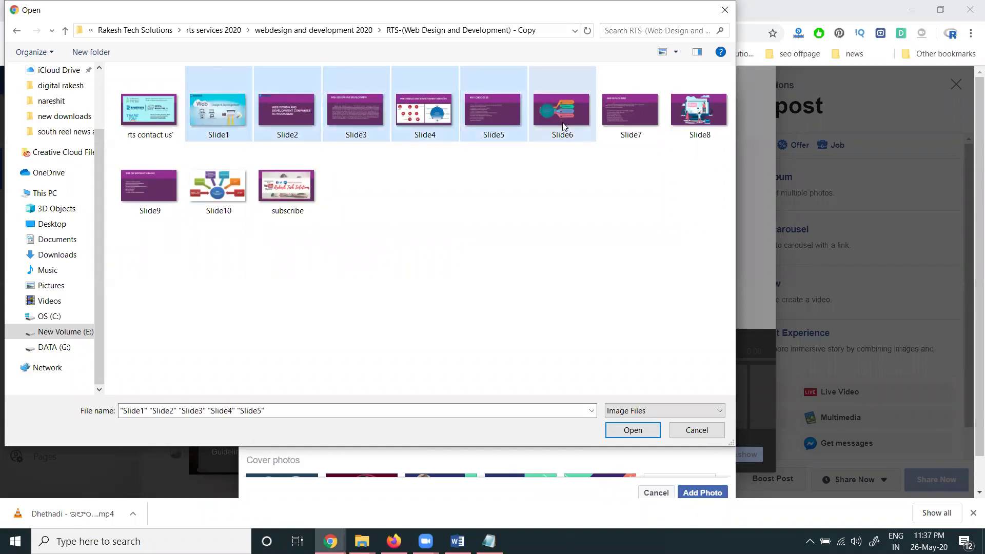
left_click(631, 119, "ctrl")
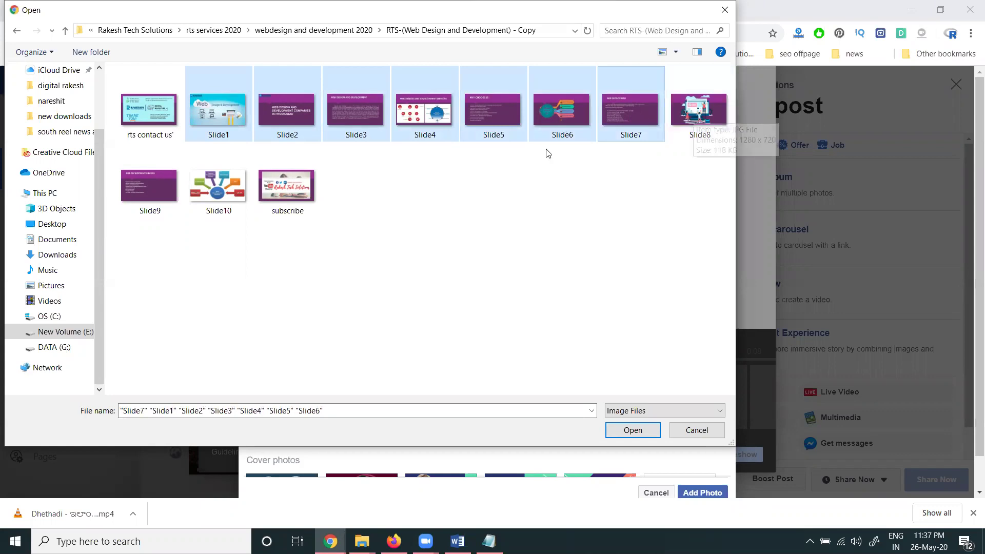
left_click(170, 194, "ctrl")
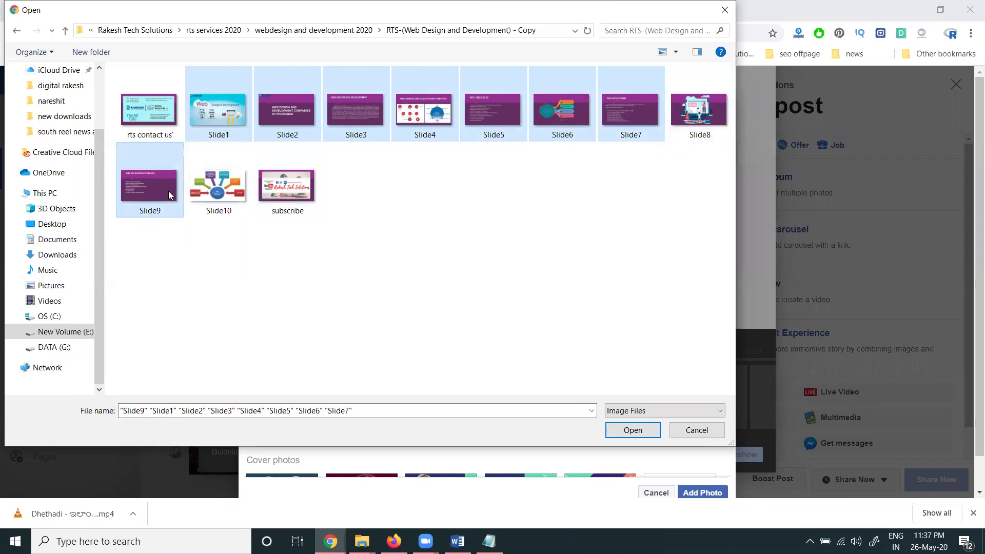
left_click(163, 118, "ctrl")
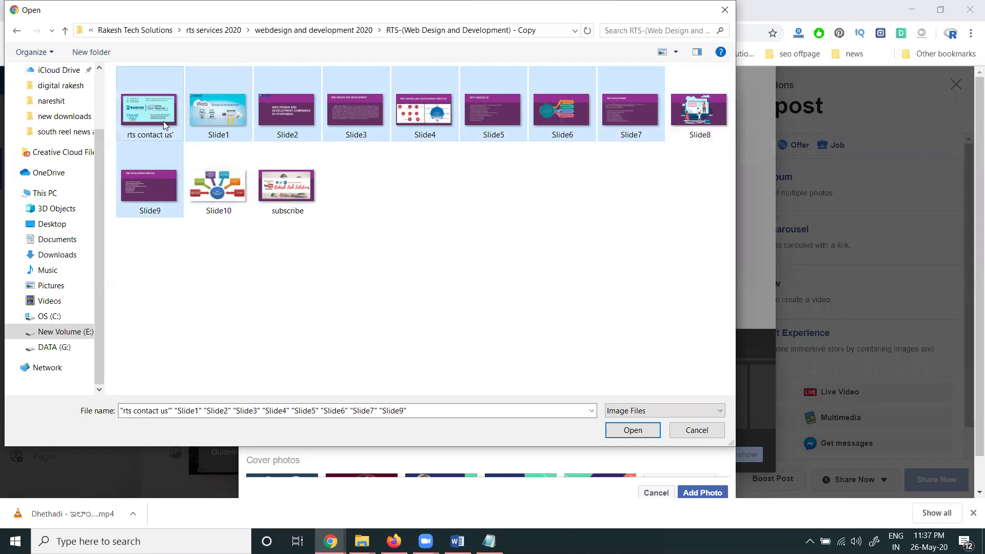
left_click(632, 432)
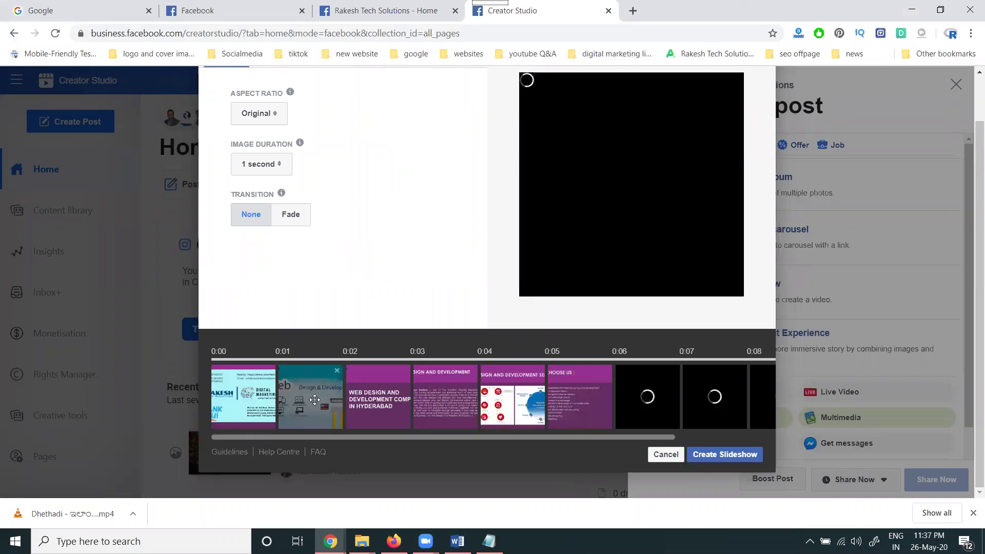
Step: Move the contact slide from the start of the slideshow timeline to the end, after the web development services slide
left_click_drag(253, 403, 651, 376)
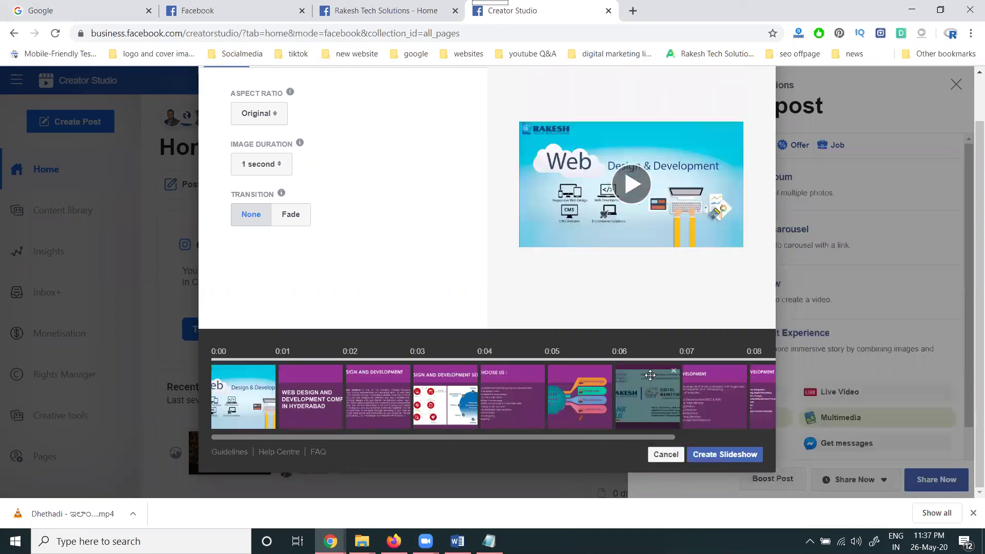
left_click_drag(628, 437, 717, 436)
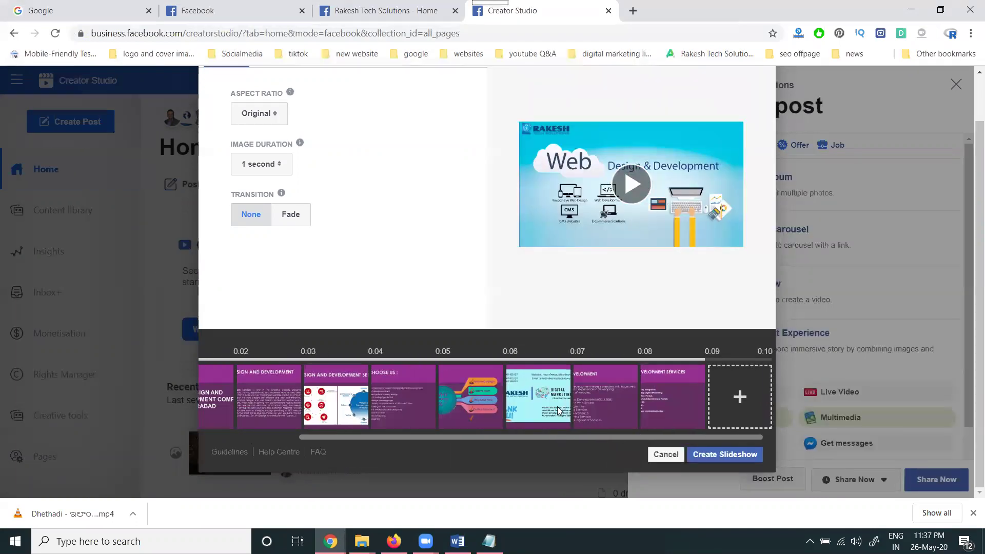
left_click_drag(538, 397, 675, 391)
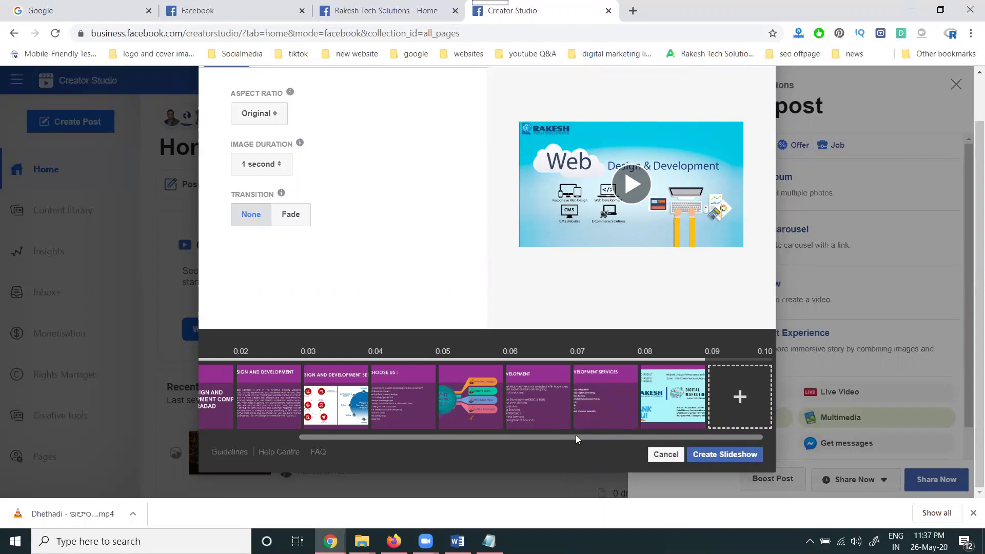
left_click(733, 391)
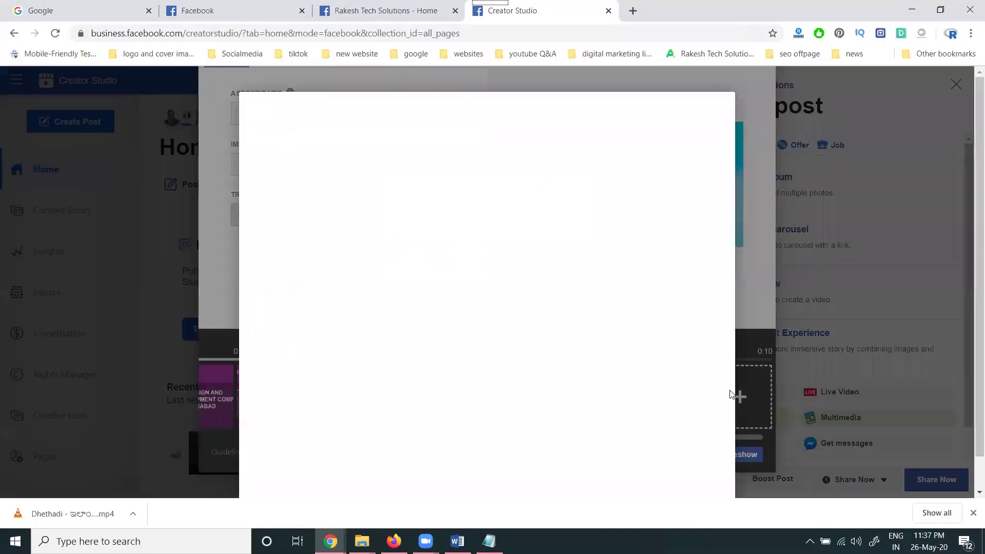
left_click(430, 151)
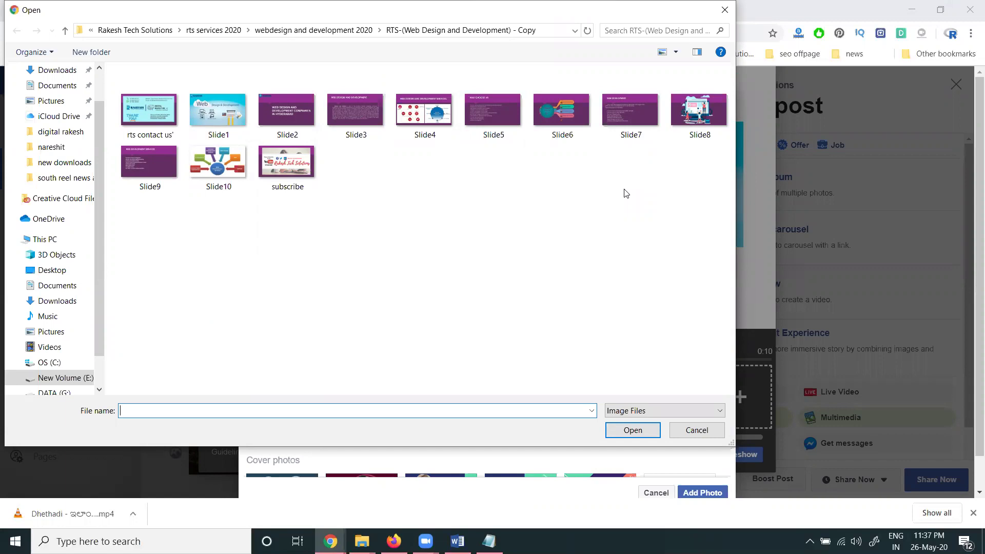
left_click(698, 432)
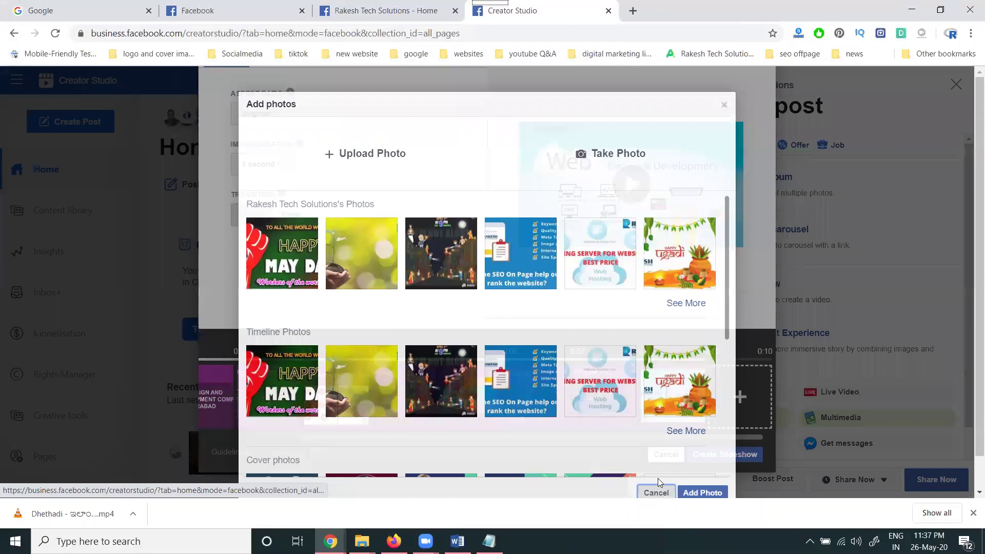
left_click(654, 493)
Step: Remove every image from the slideshow timeline, from the contact slide back to the opening web design slide
left_click(699, 371)
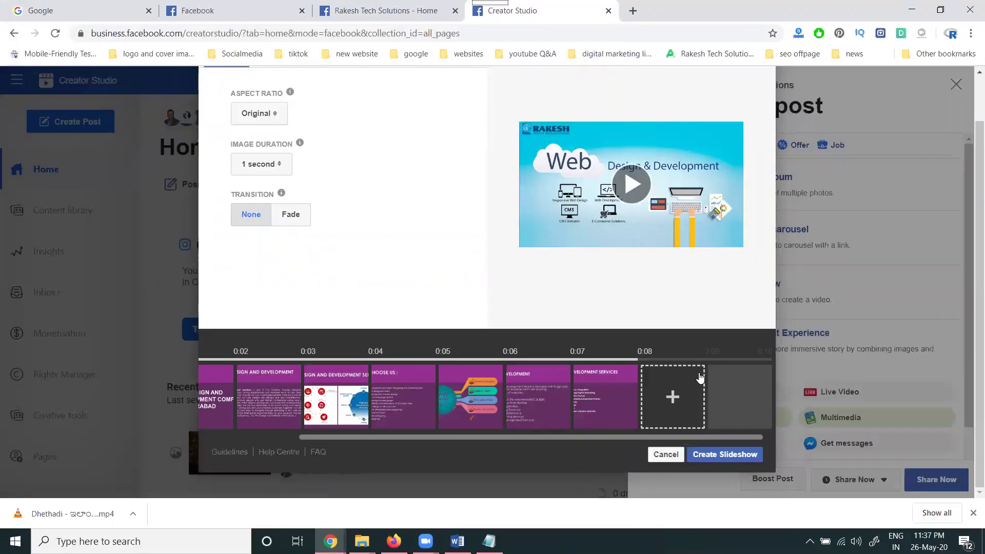
left_click(632, 370)
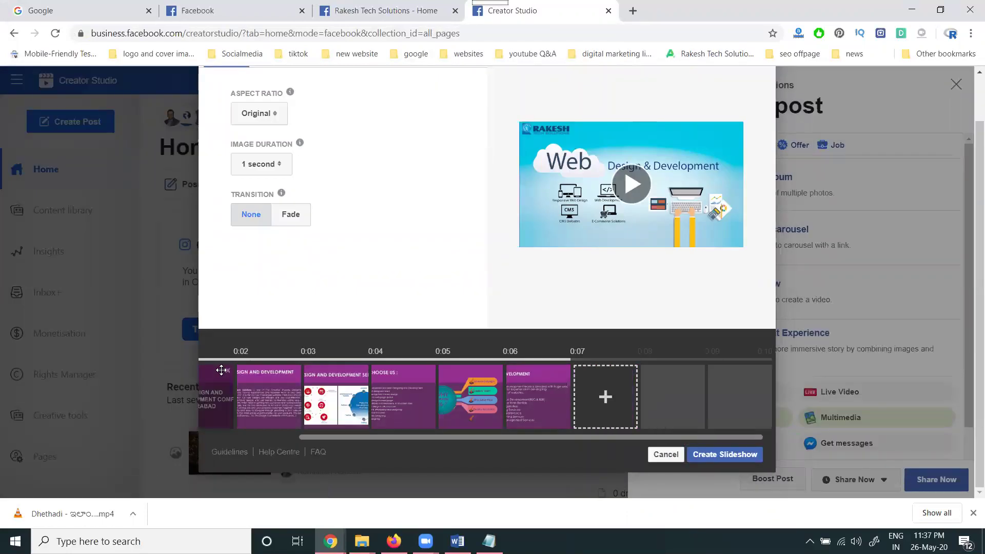
left_click(228, 372)
left_click(227, 371)
left_click(228, 371)
left_click(228, 372)
left_click(227, 371)
left_click(228, 372)
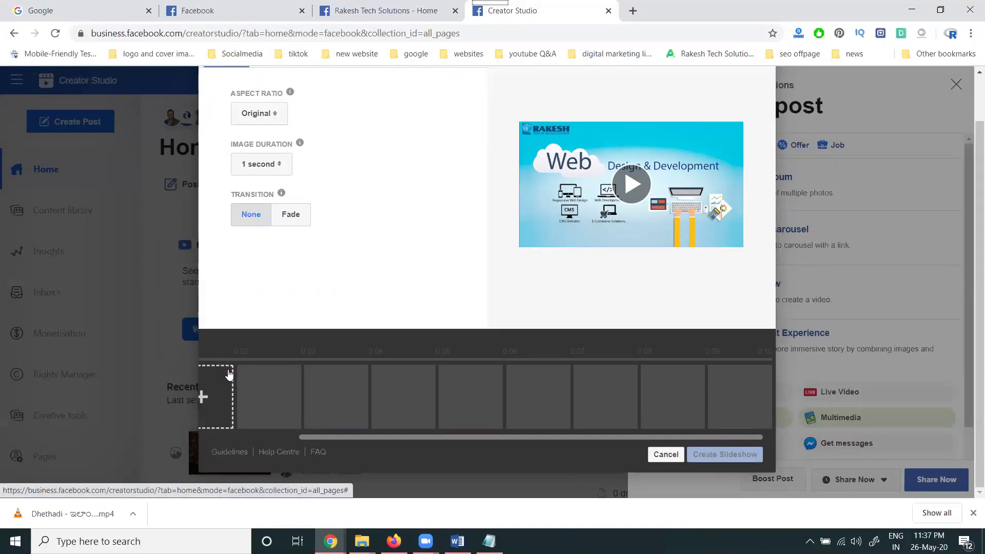
left_click_drag(322, 441, 213, 437)
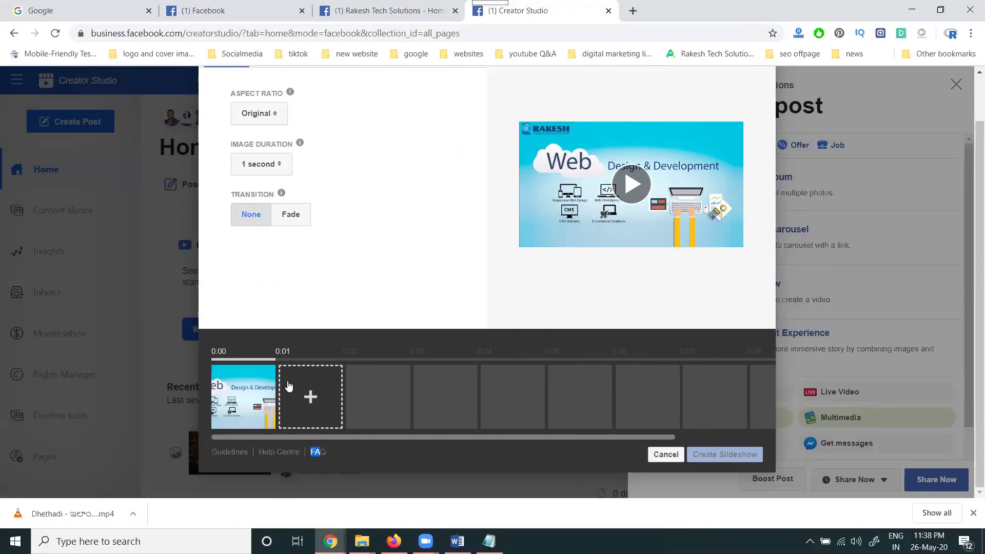
left_click(271, 370)
Step: Upload Slide2 and Slide3 one after the other as the first two images of the emptied slideshow
left_click(242, 391)
left_click(373, 155)
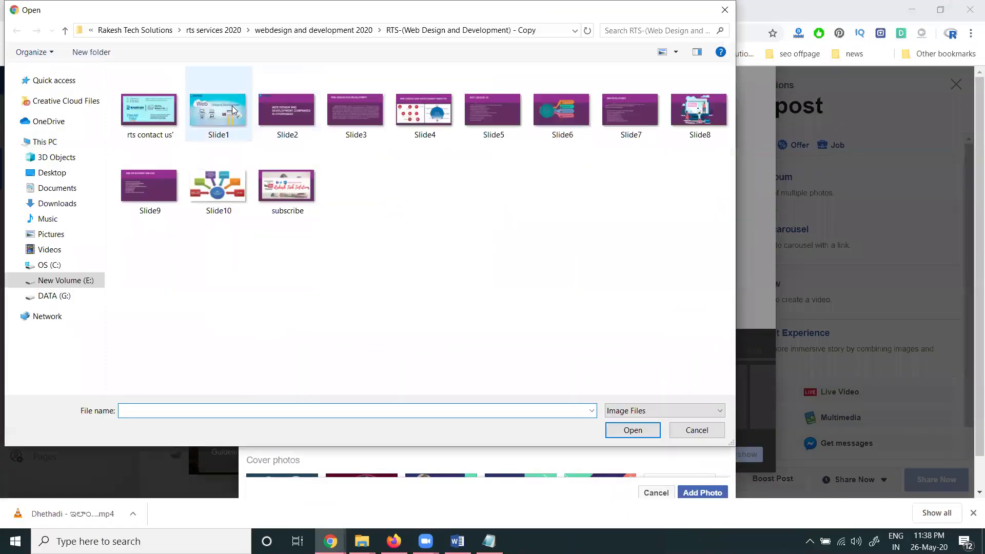
double_click(260, 108)
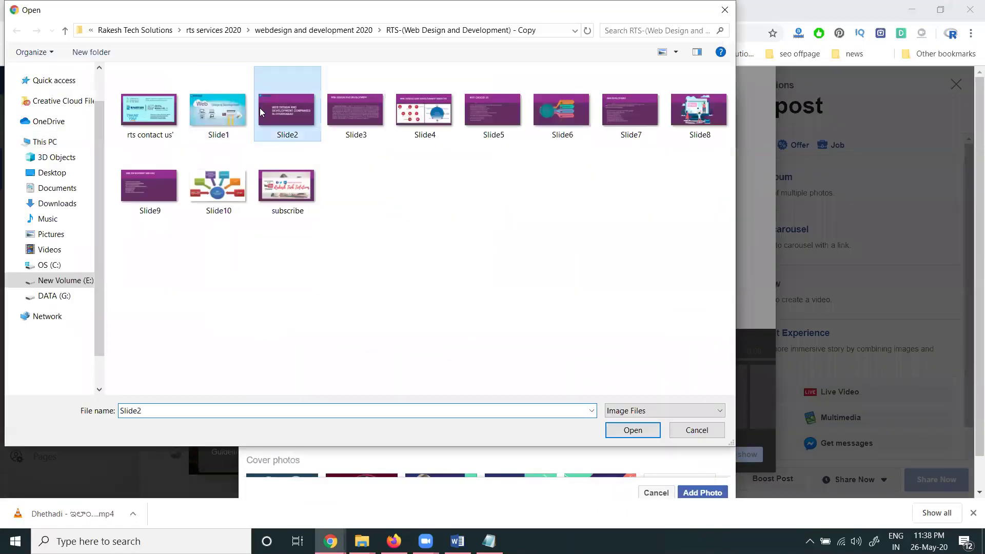
left_click(318, 398)
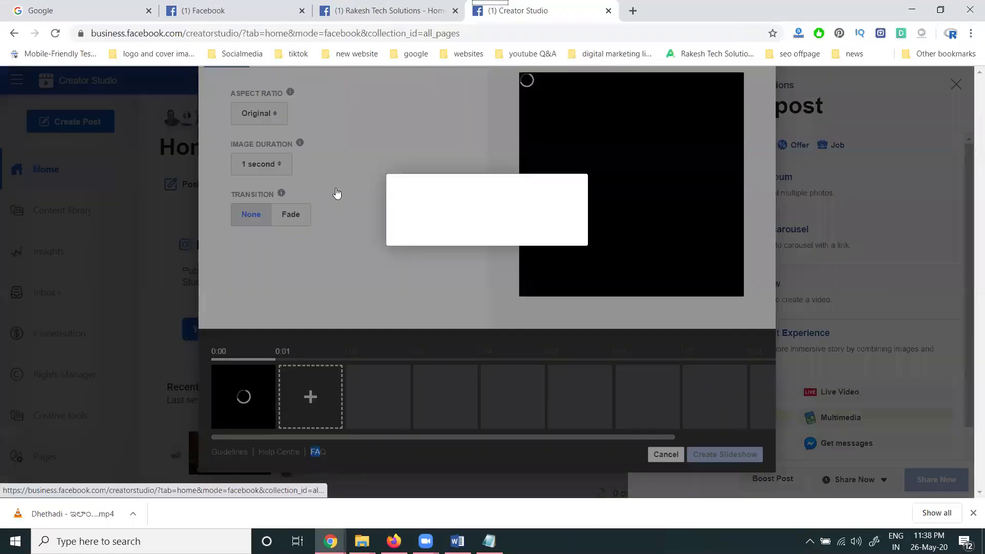
left_click(375, 155)
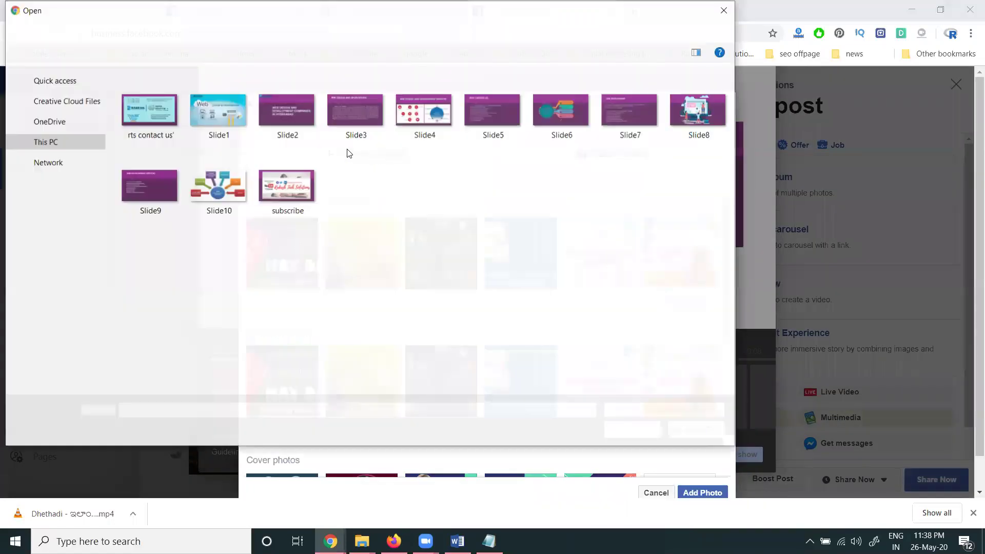
double_click(338, 85)
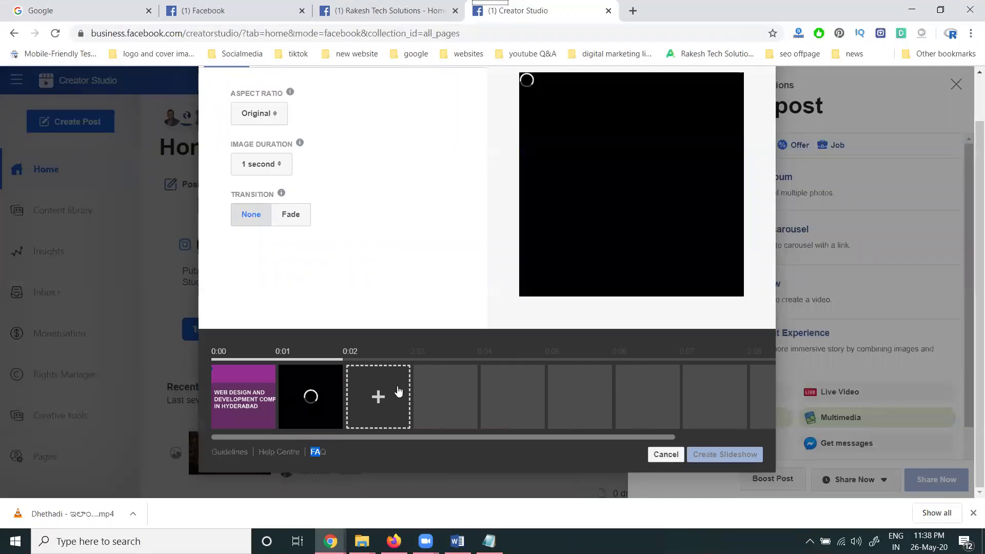
Step: Upload Slide4 through Slide10 together with the image rts contact us' to the slideshow
left_click(390, 404)
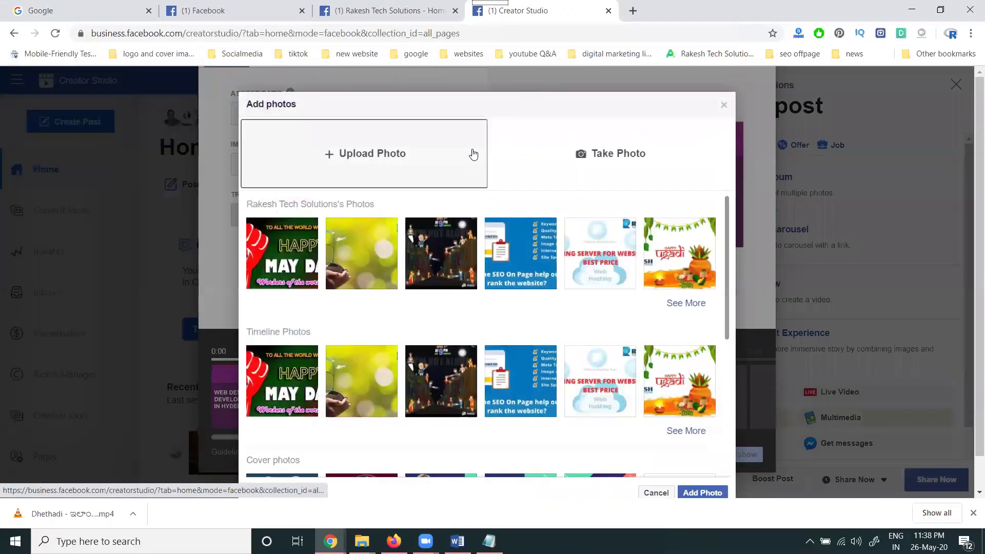
left_click(462, 156)
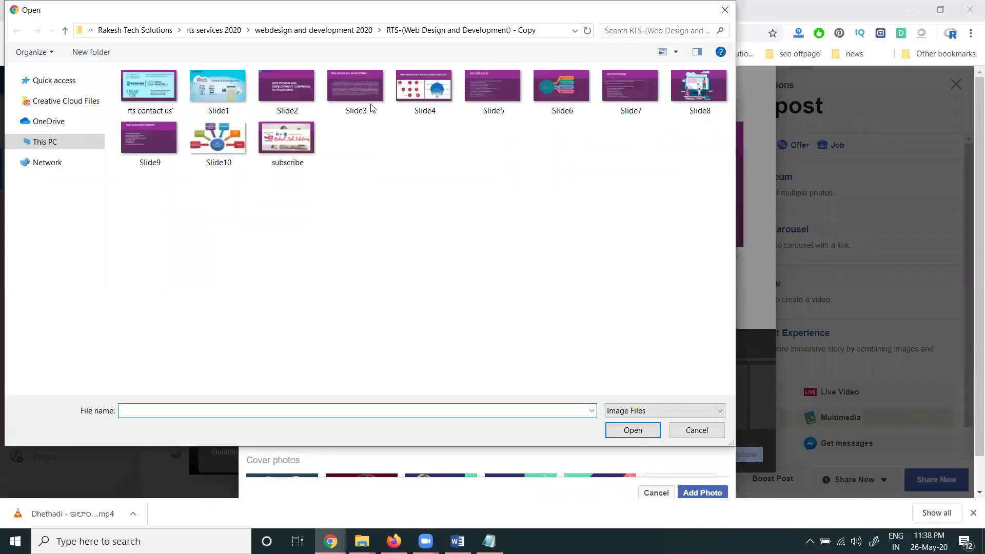
left_click(432, 98)
left_click(489, 88, "ctrl")
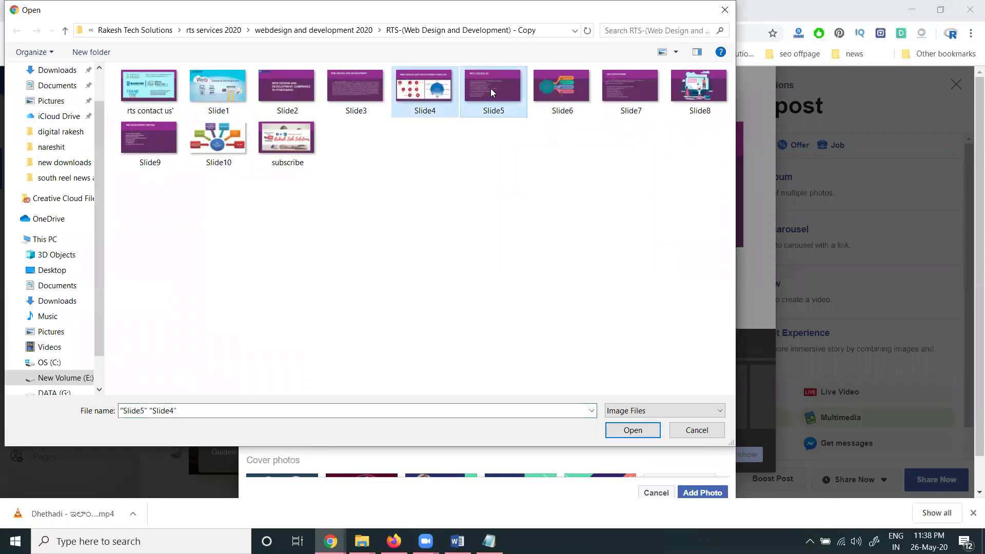
left_click(561, 91, "ctrl")
left_click(631, 92, "ctrl")
left_click(711, 93, "ctrl")
left_click(149, 143, "ctrl")
left_click(218, 141, "ctrl")
left_click(145, 99, "ctrl")
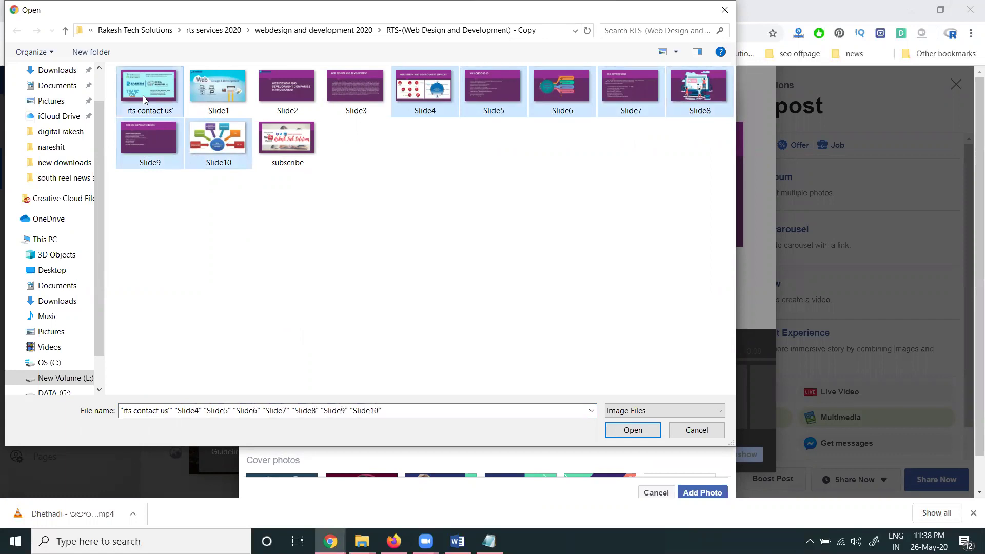
left_click(629, 430)
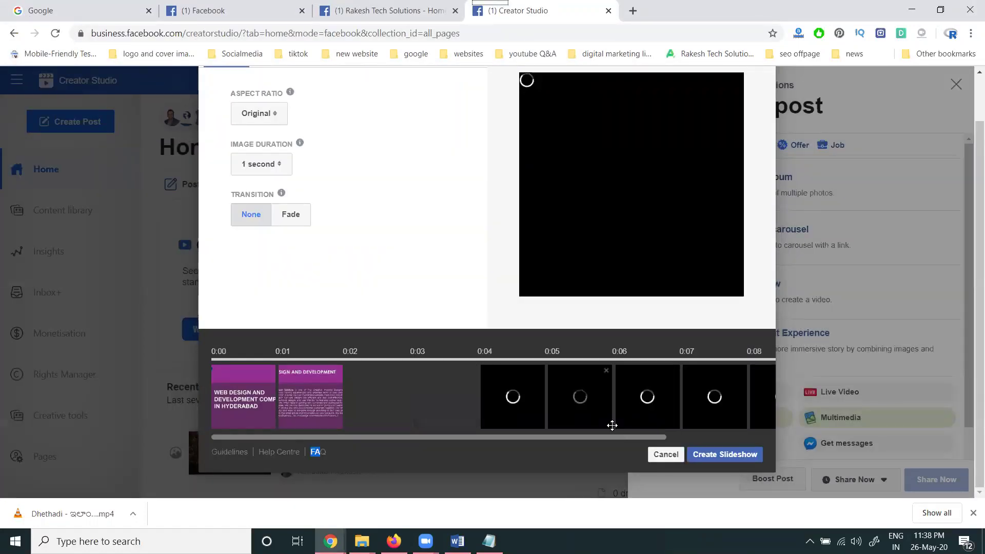
Step: Move the contact slide to the end of the slideshow timeline, after the web development services diagram
left_click_drag(366, 420, 748, 433)
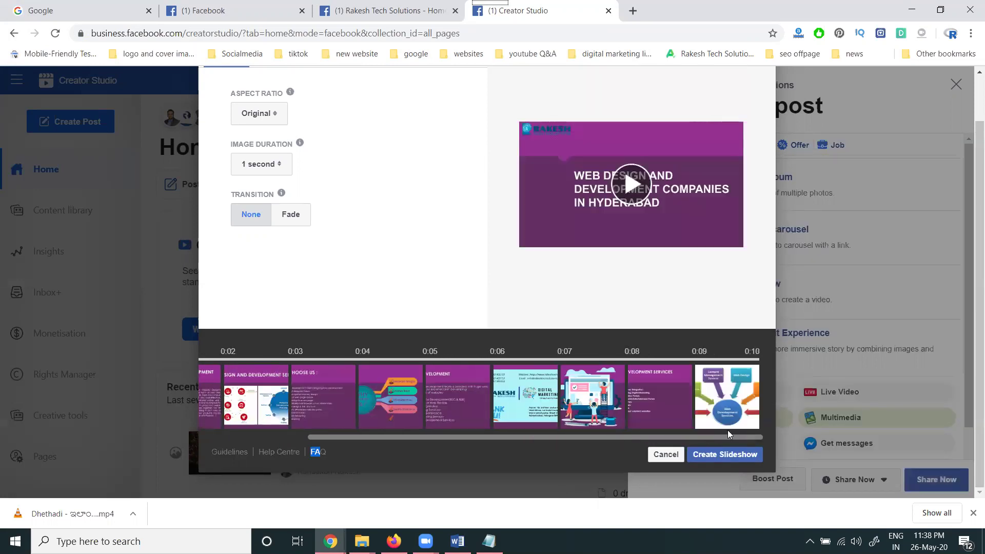
left_click_drag(563, 394, 707, 393)
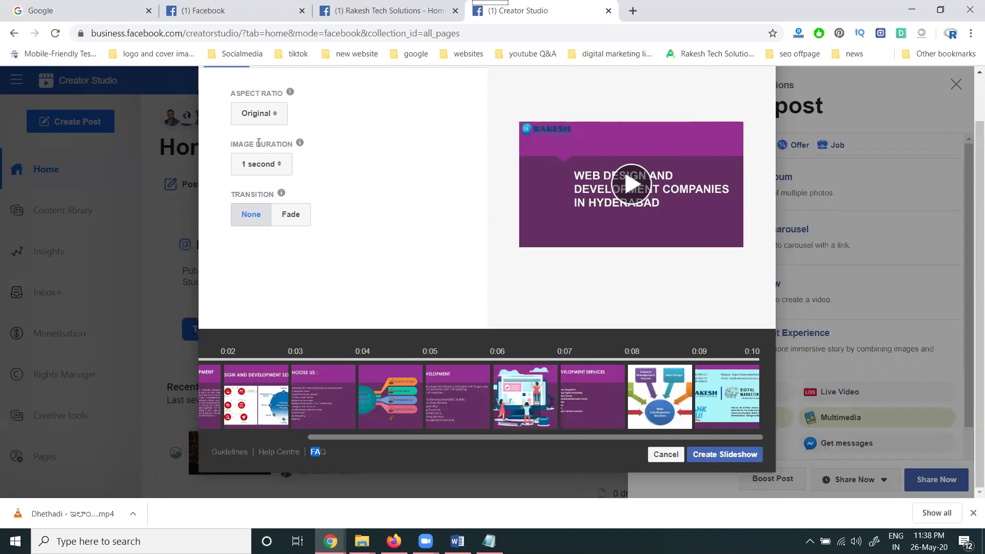
Step: Set the slideshow's image duration to 5 seconds and open the aspect ratio choices
mouse_move(281, 194)
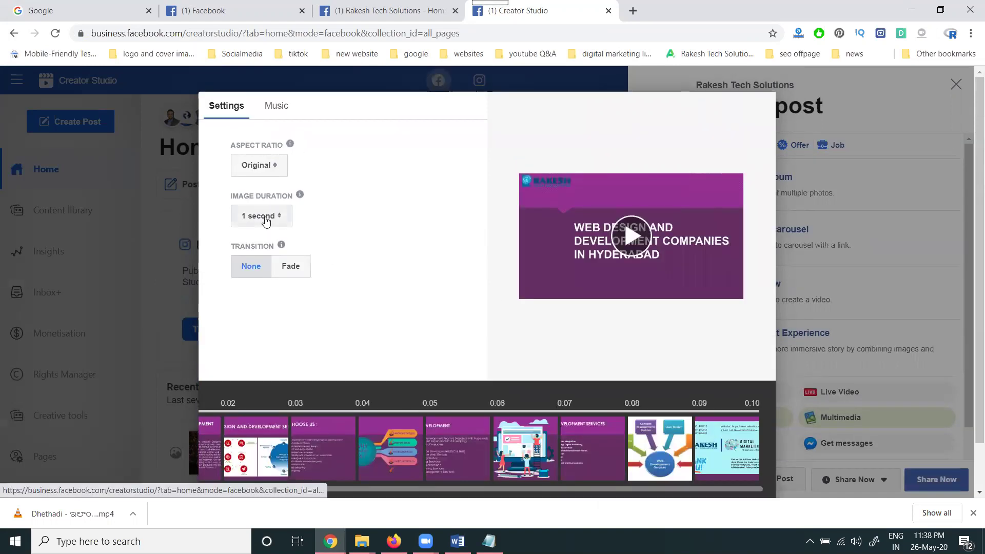
left_click(266, 220)
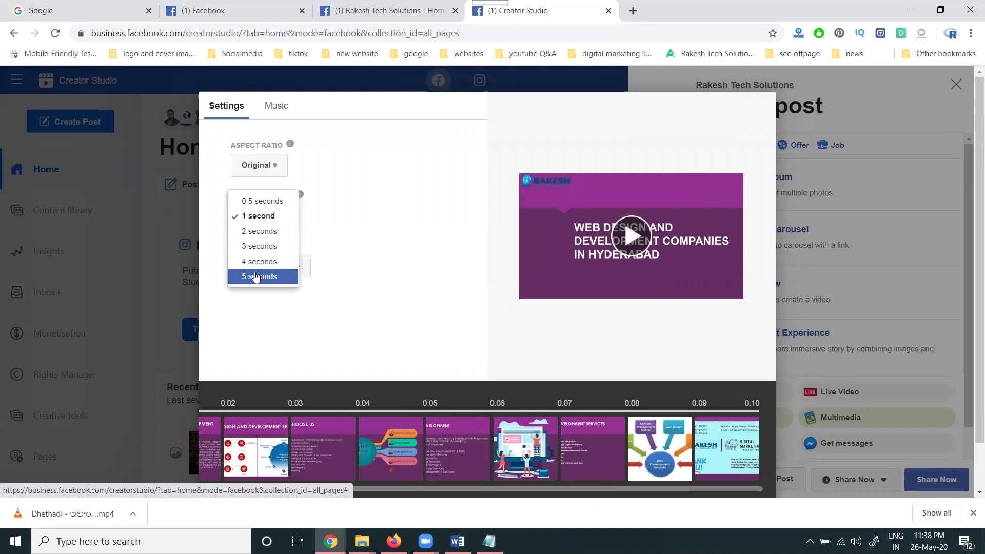
left_click(255, 277)
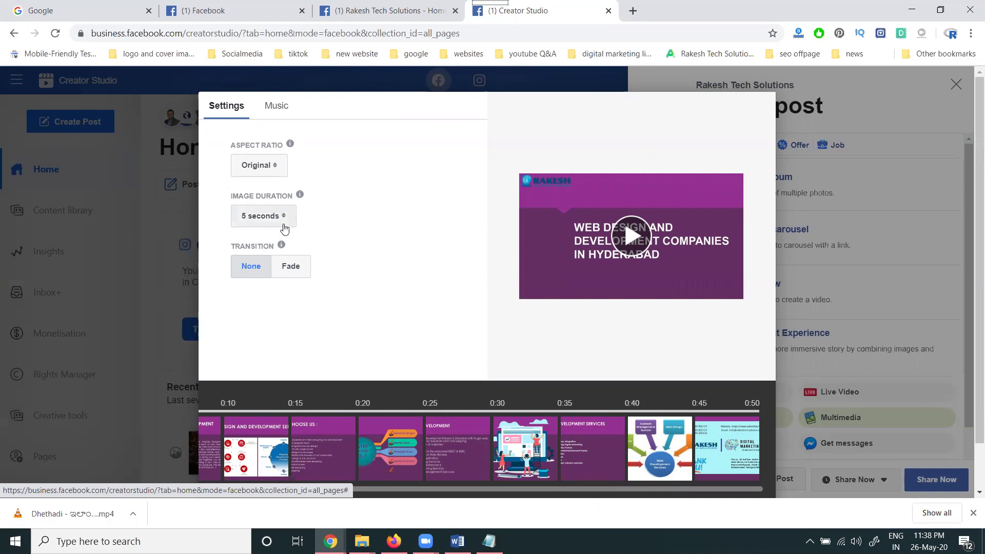
left_click(259, 165)
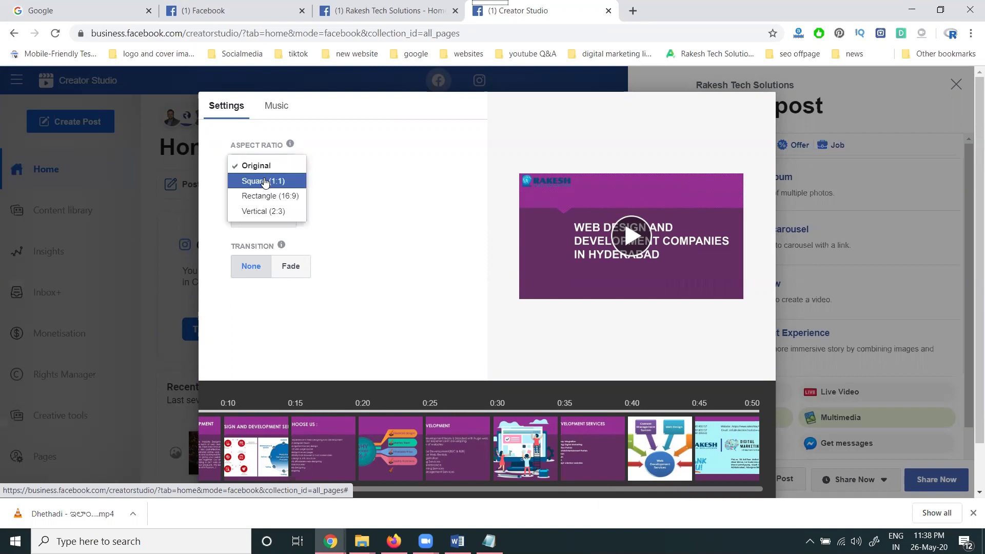